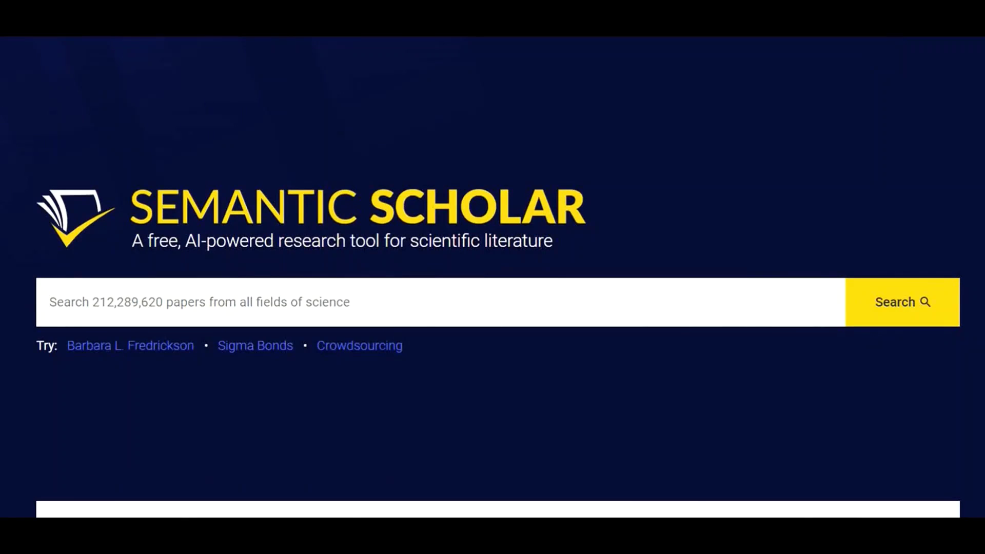
# Search Semantic Scholar for "protein engineering of alpha amylase".
pyautogui.write('protein engineering of alpha amylase')
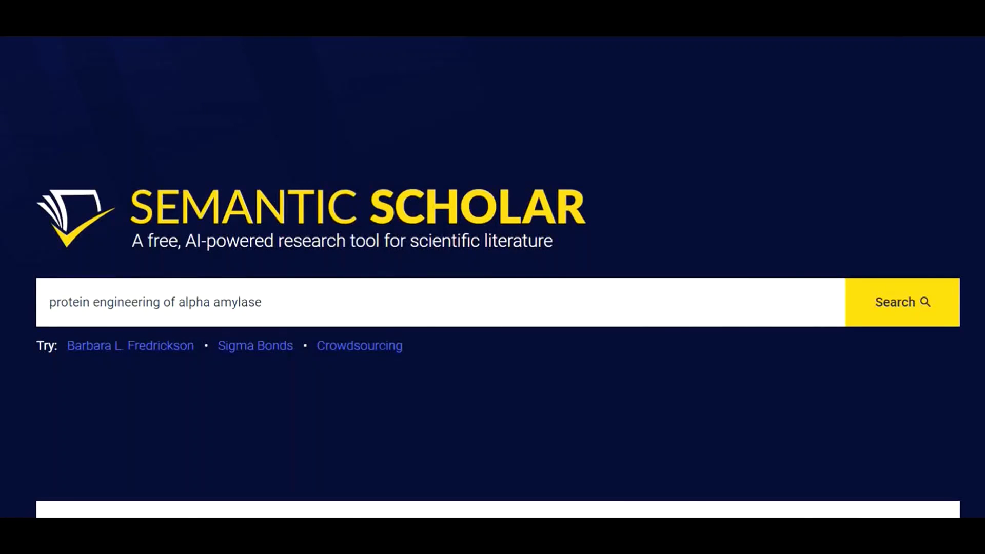
pyautogui.click(935, 316)
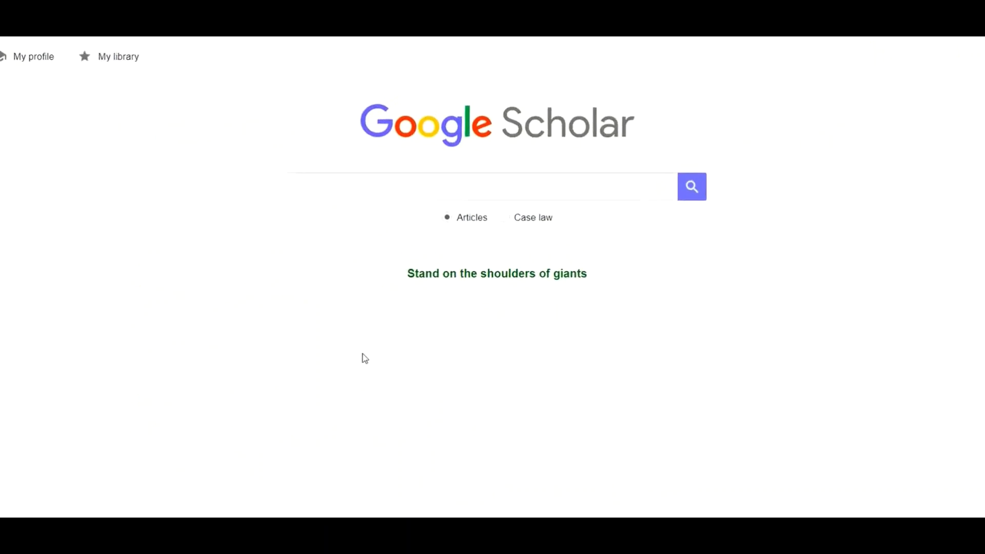
# Switch to Google Scholar and search for "protein engineering of alpha amylase".
pyautogui.click(394, 184)
pyautogui.write('protein engineering of alpha amylase')
pyautogui.click(842, 316)
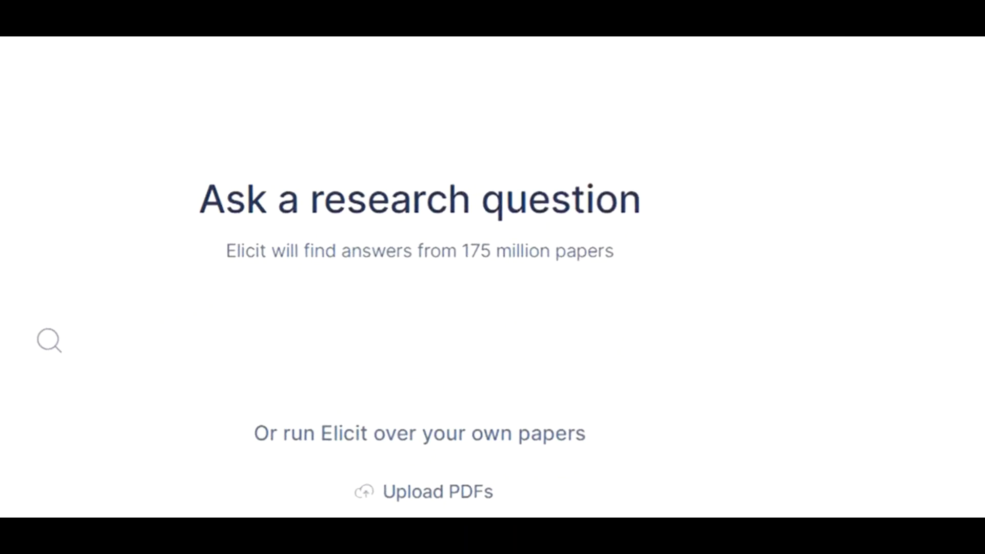
# Switch to Elicit and search its papers for "protein engineering of alpha amylase".
pyautogui.write('protein engineering of alpha amylase')
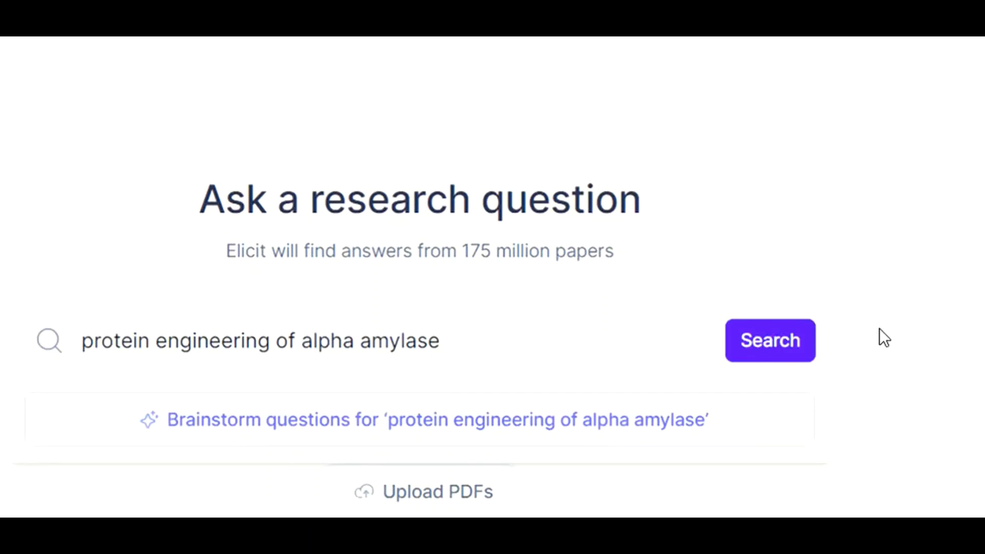
pyautogui.press('Return')
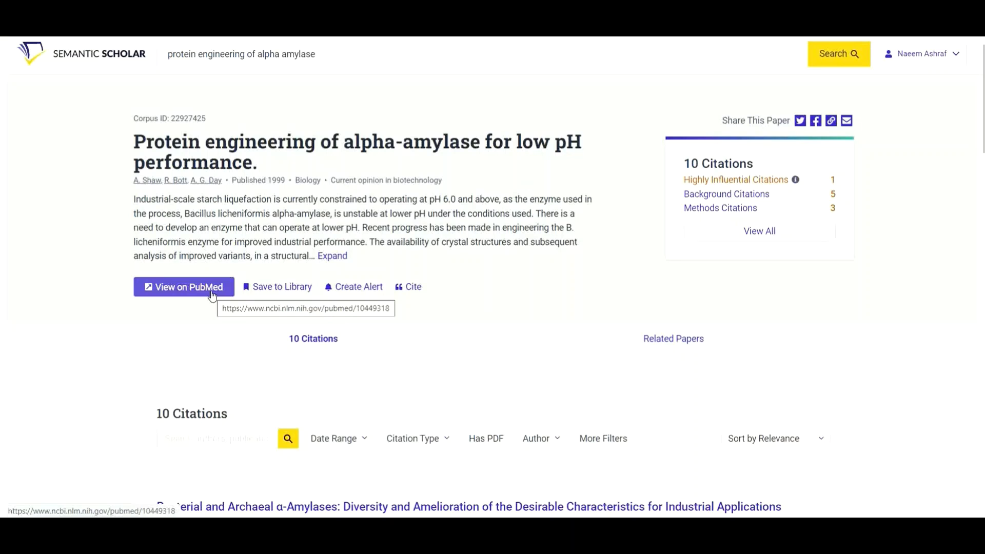
# On the Semantic Scholar page of "Protein engineering of alpha-amylase for low pH performance", view the citations and the related papers.
pyautogui.scroll(-4, 213, 296)
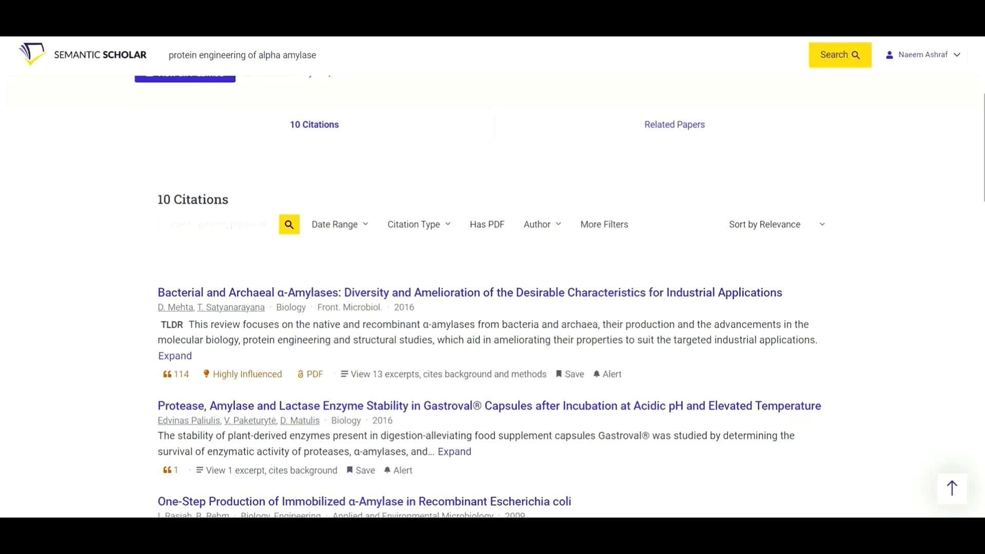
pyautogui.click(629, 125)
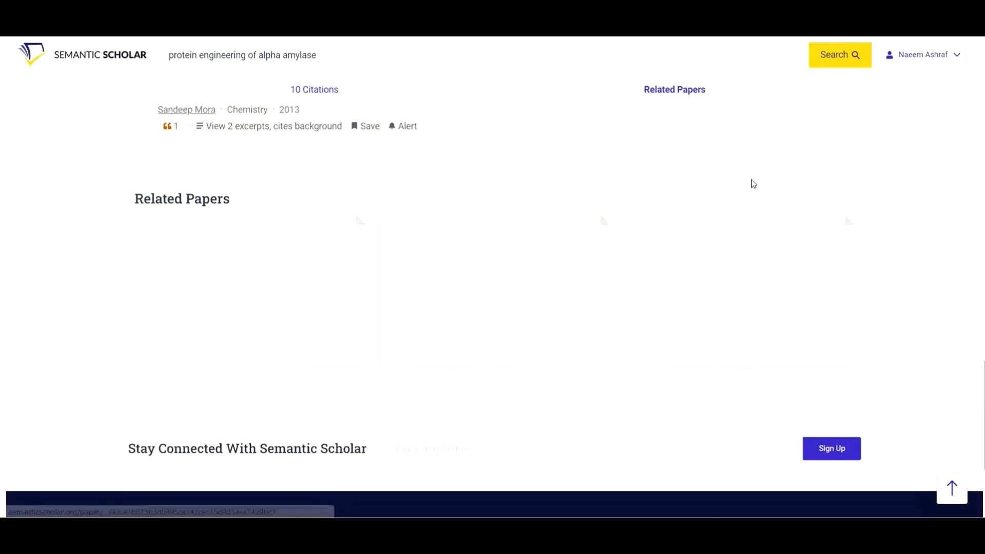
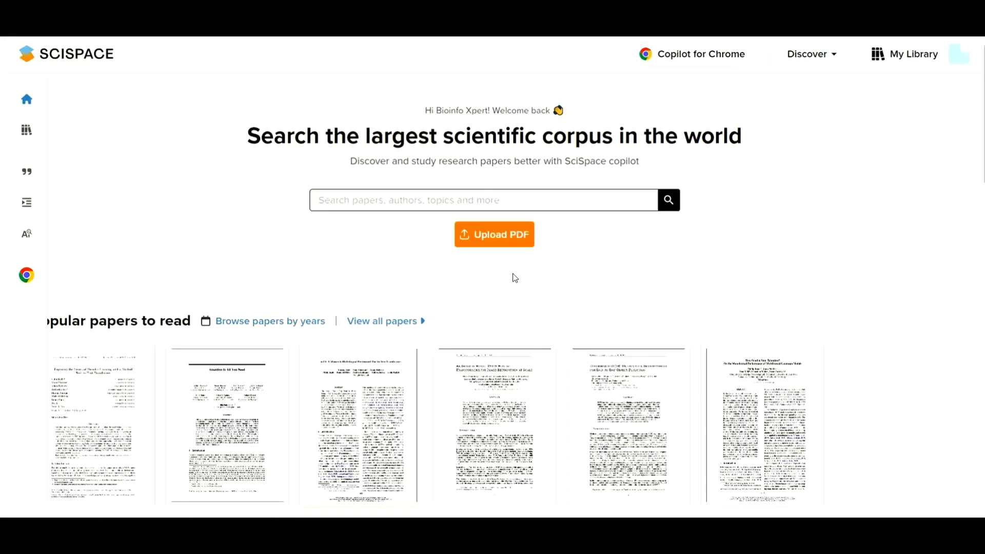
# Switch to SciSpace and upload 26. PRKCE.pdf from the Publication\2022 folder to the library.
pyautogui.click(507, 243)
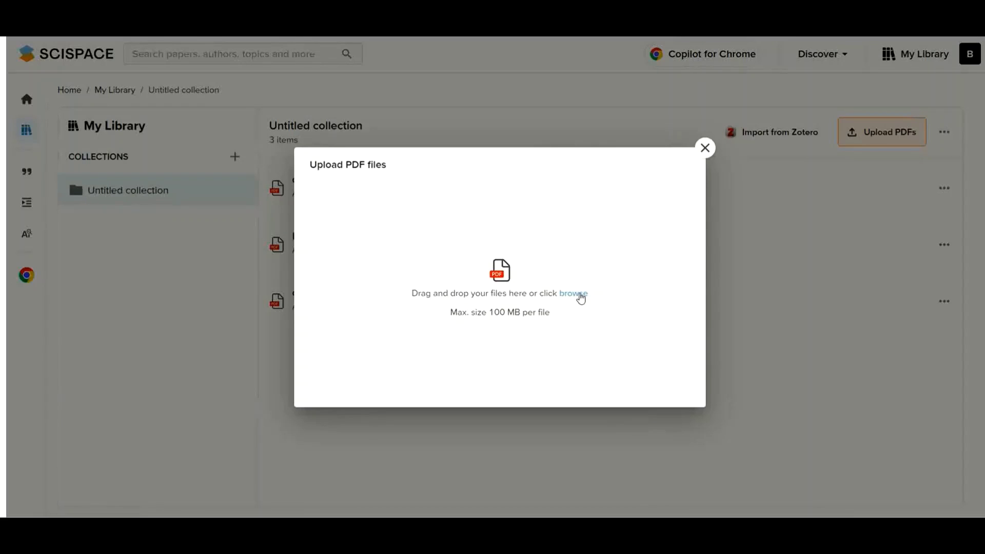
pyautogui.click(579, 295)
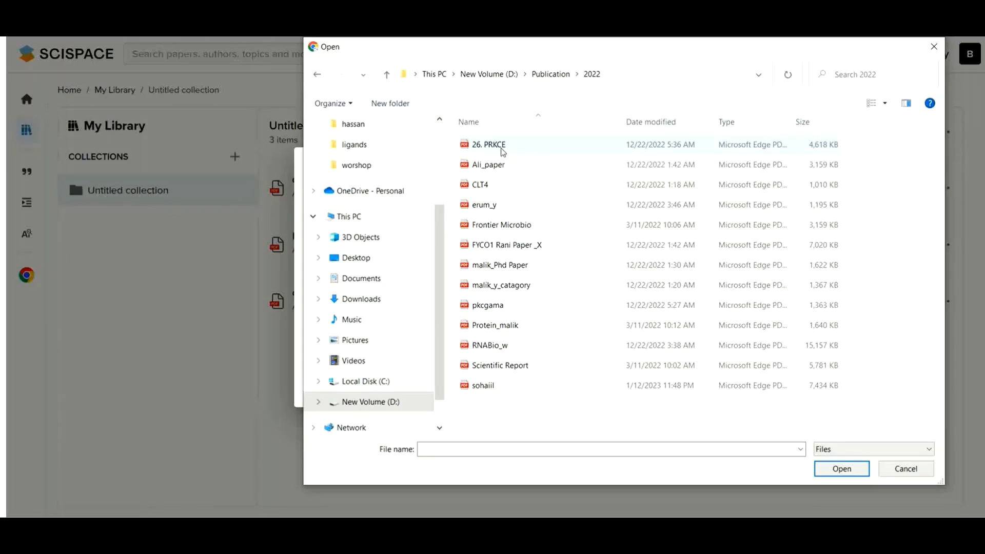
pyautogui.doubleClick(502, 147)
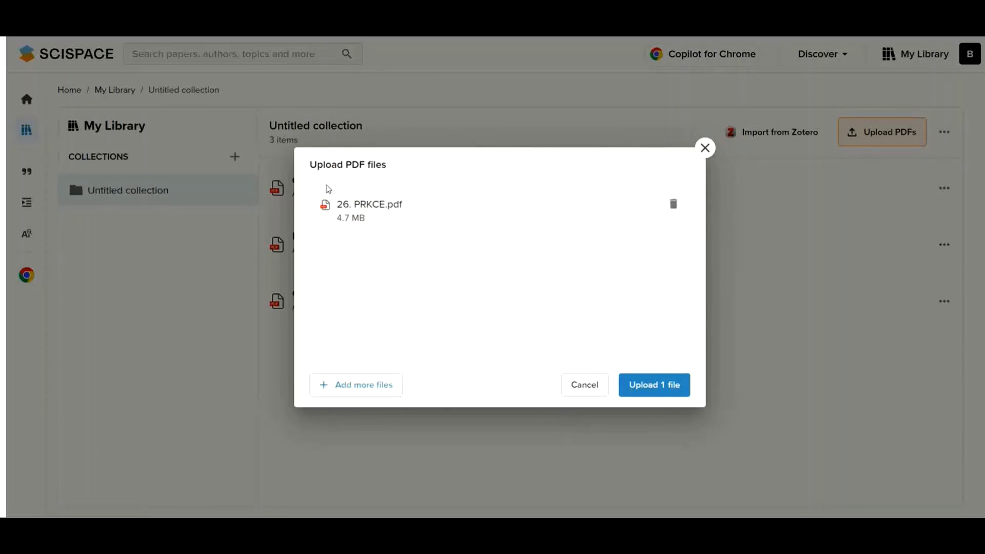
pyautogui.click(674, 394)
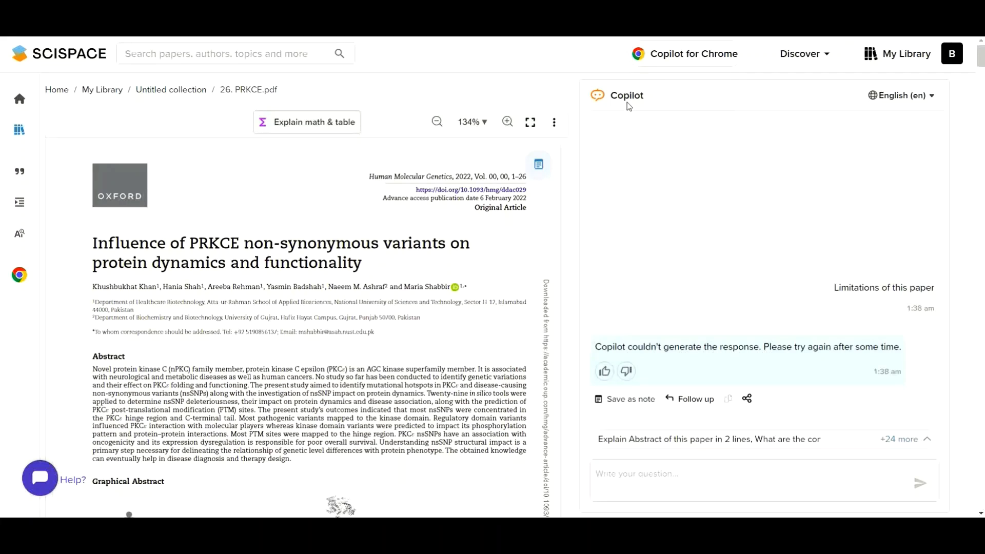
# Ask Copilot the suggested question "Explain Abstract of this paper in 2 lines" and save its answer as a note.
pyautogui.click(929, 442)
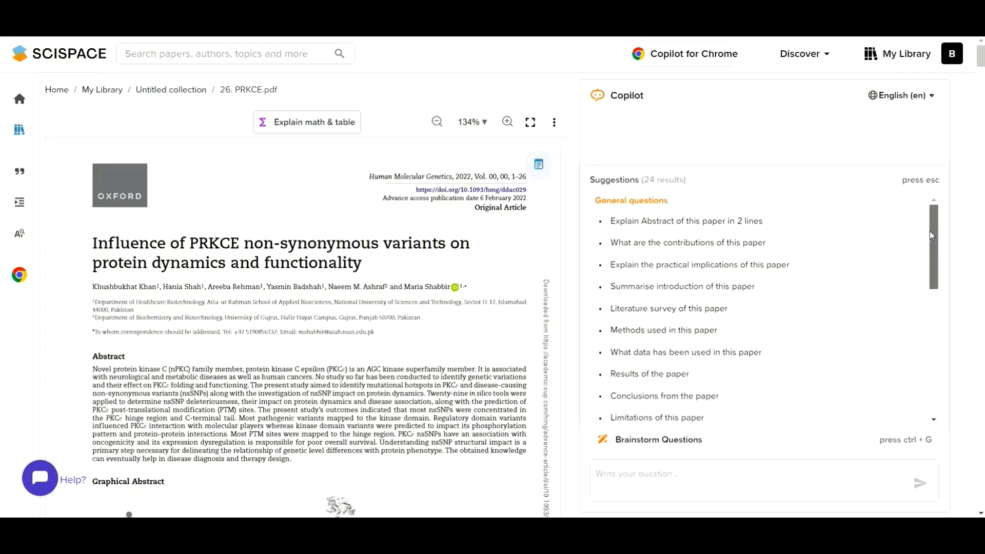
pyautogui.moveTo(930, 231); pyautogui.dragTo(934, 227)
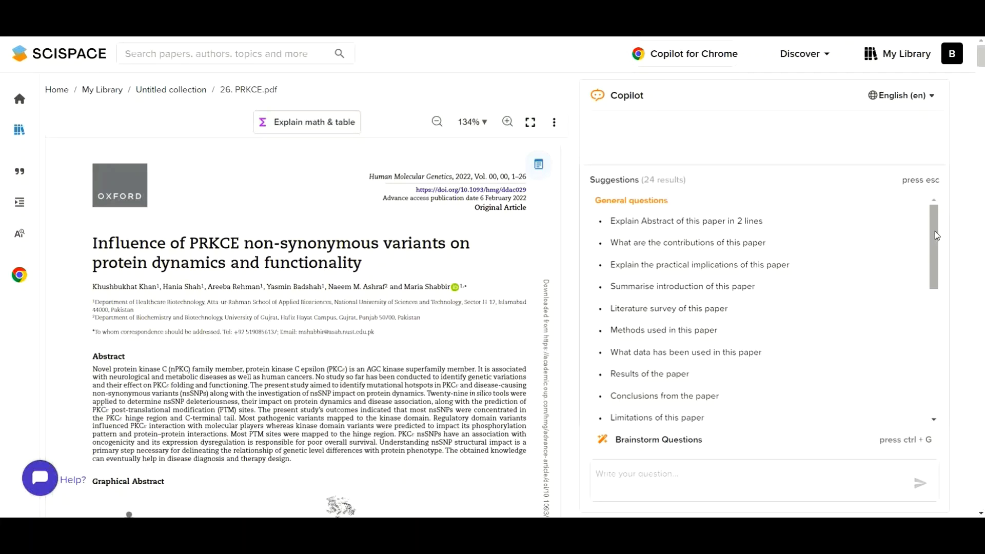
pyautogui.click(693, 227)
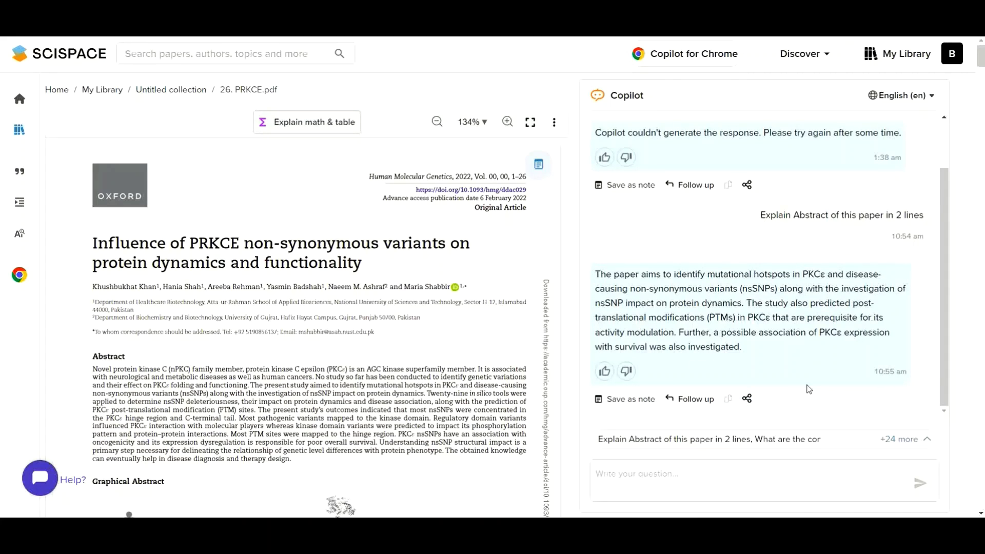
pyautogui.click(635, 401)
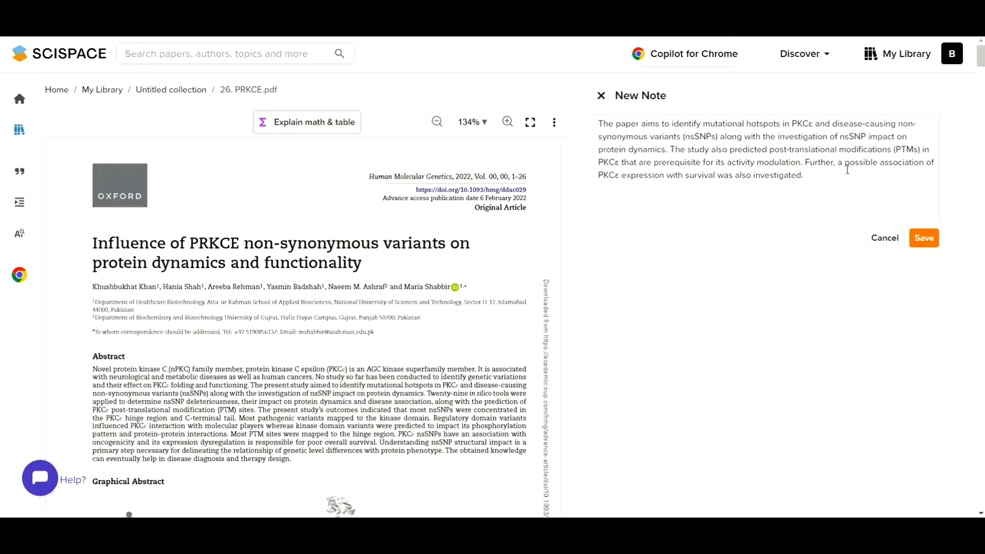
pyautogui.click(927, 239)
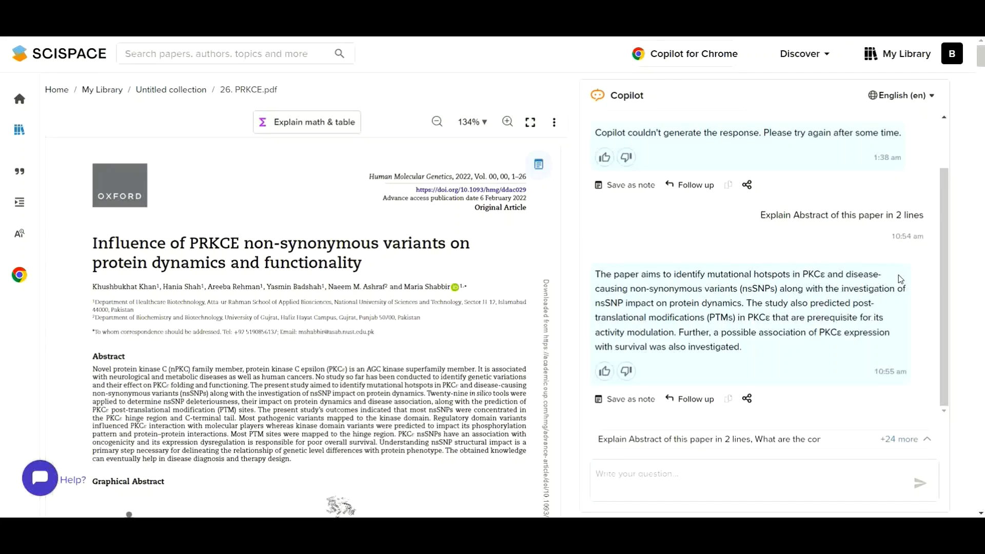
# Ask Copilot the suggested question "Methods used in this paper", plus "please tell us the relationship between PKC and cancer".
pyautogui.click(926, 441)
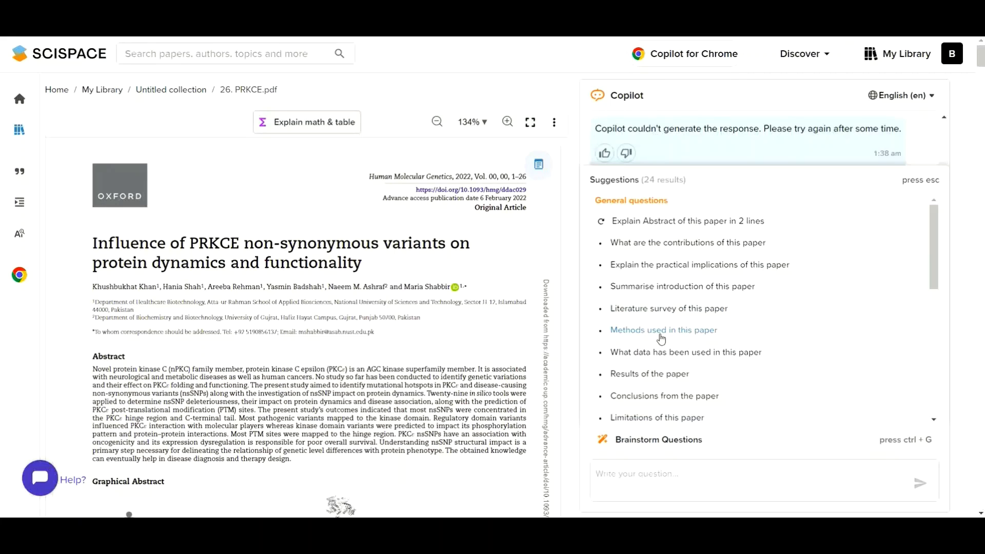
pyautogui.click(690, 333)
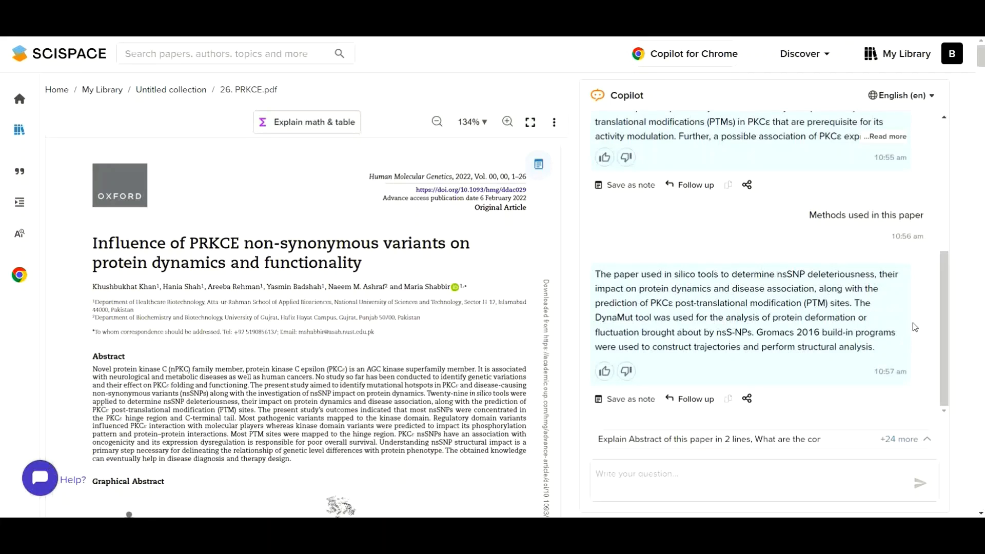
pyautogui.click(722, 472)
pyautogui.write('please tell us the relationship between PKC and cancer')
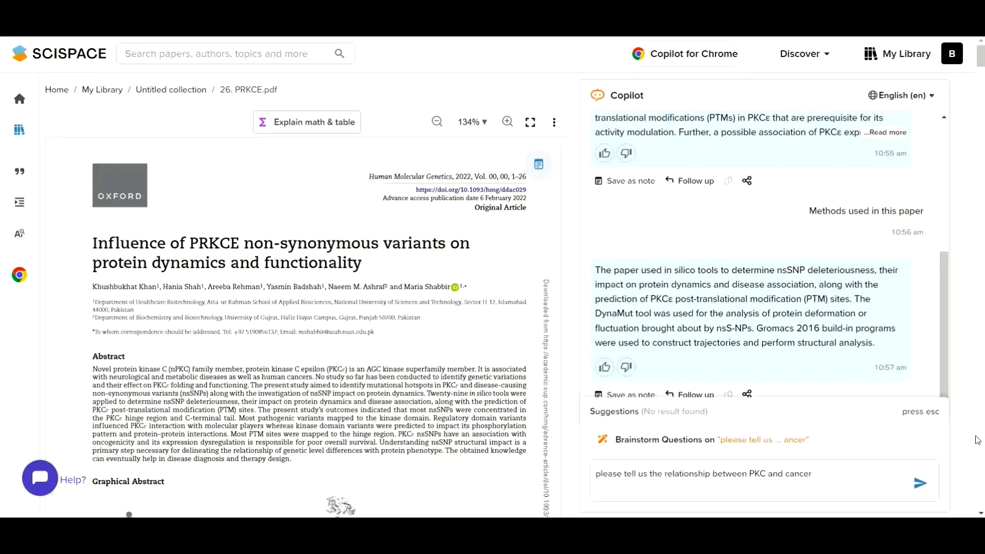
pyautogui.click(922, 485)
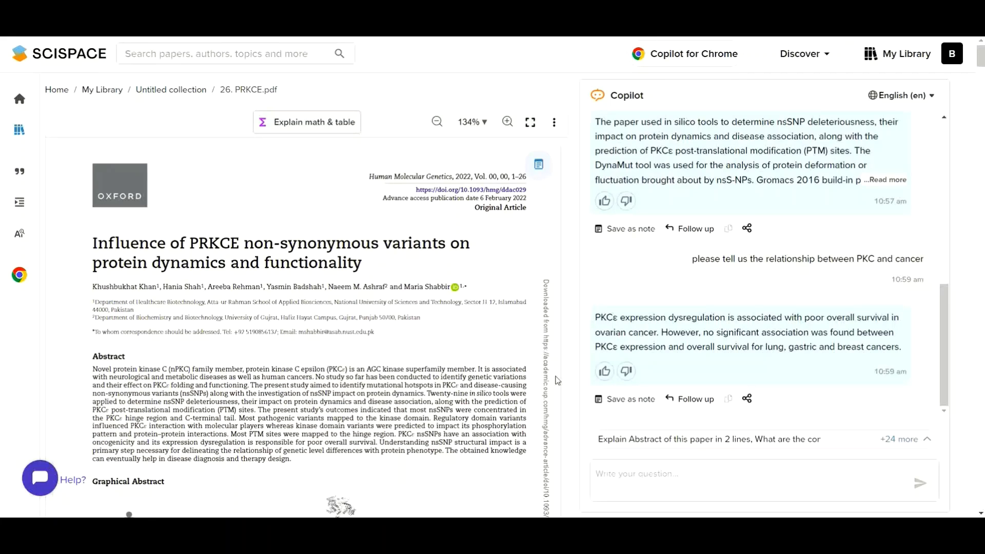
# Use Explain math & table to capture the whole of Table 2 on page 6 for a Copilot explanation.
pyautogui.click(327, 133)
pyautogui.click(291, 357)
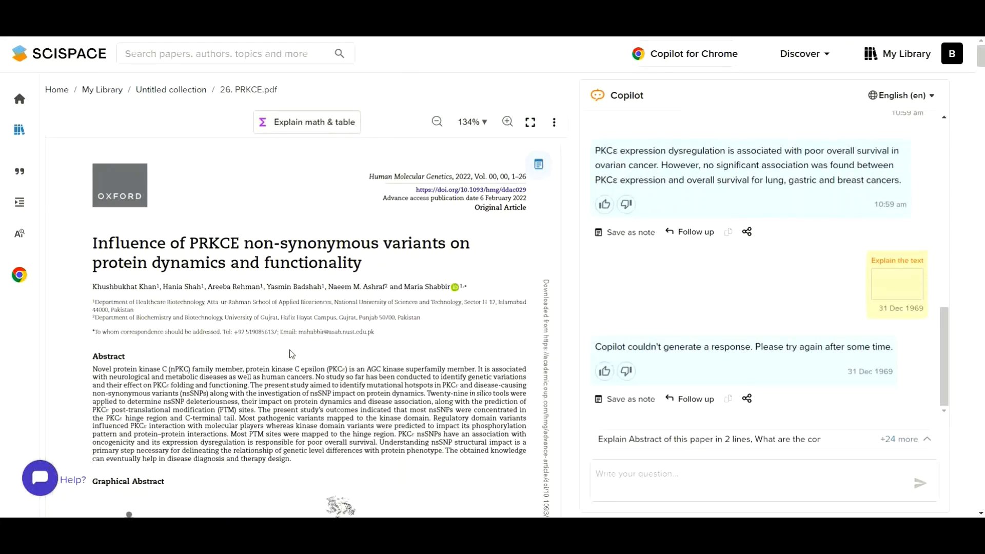
pyautogui.scroll(-10, 291, 354)
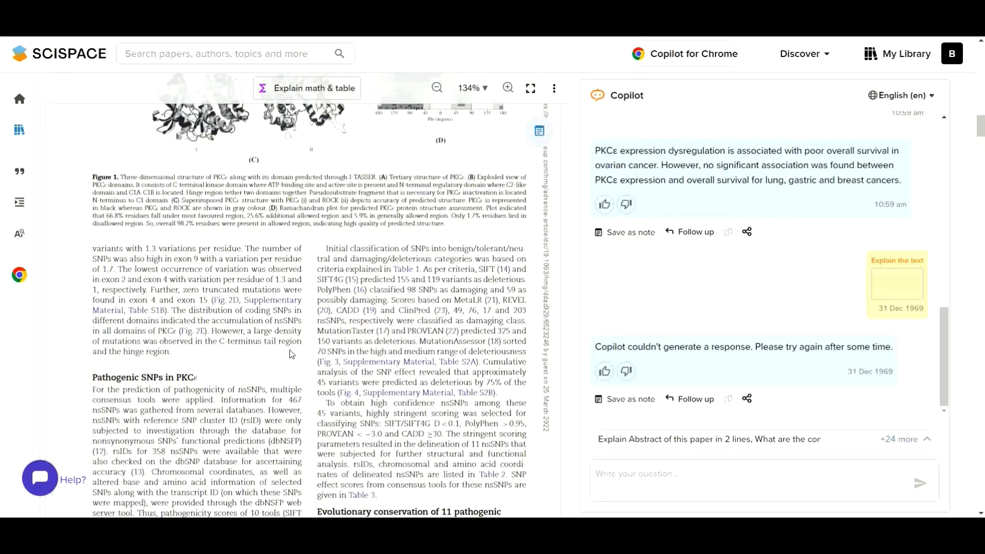
pyautogui.scroll(-15, 291, 354)
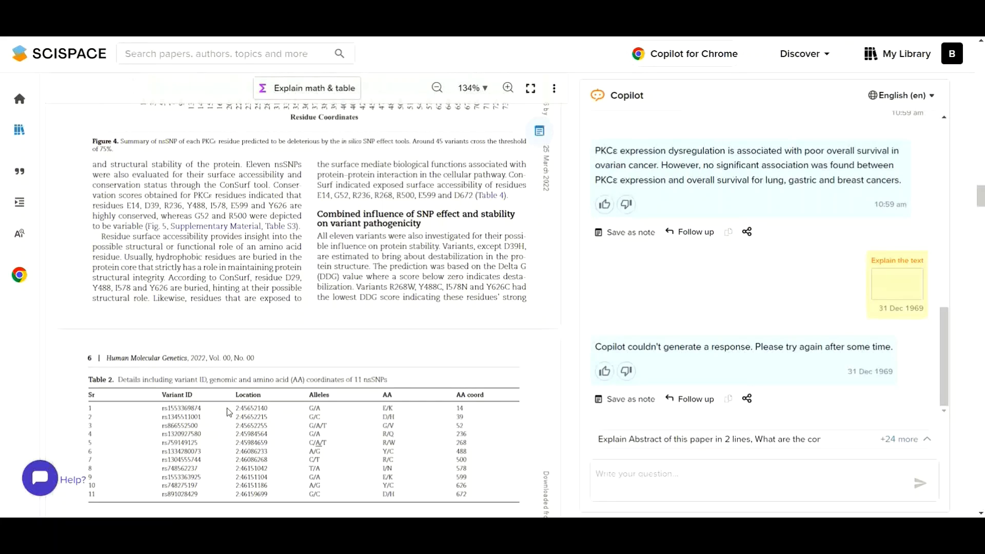
pyautogui.click(312, 90)
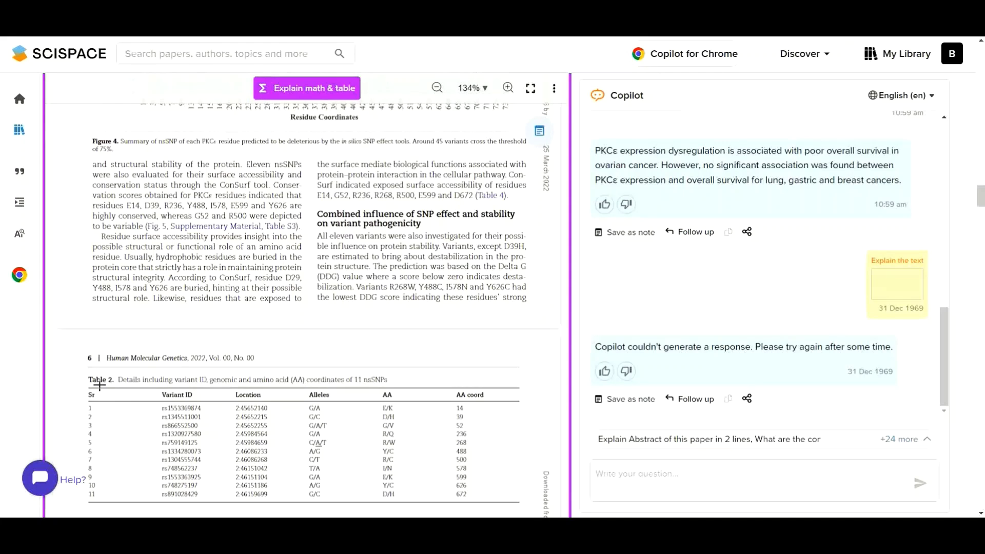
pyautogui.moveTo(77, 365); pyautogui.dragTo(527, 511)
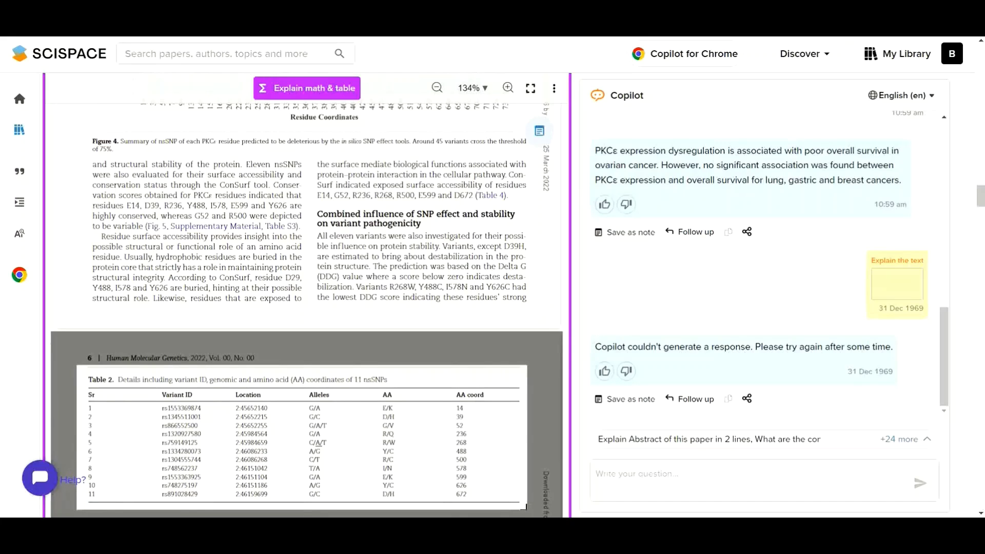
pyautogui.click(417, 380)
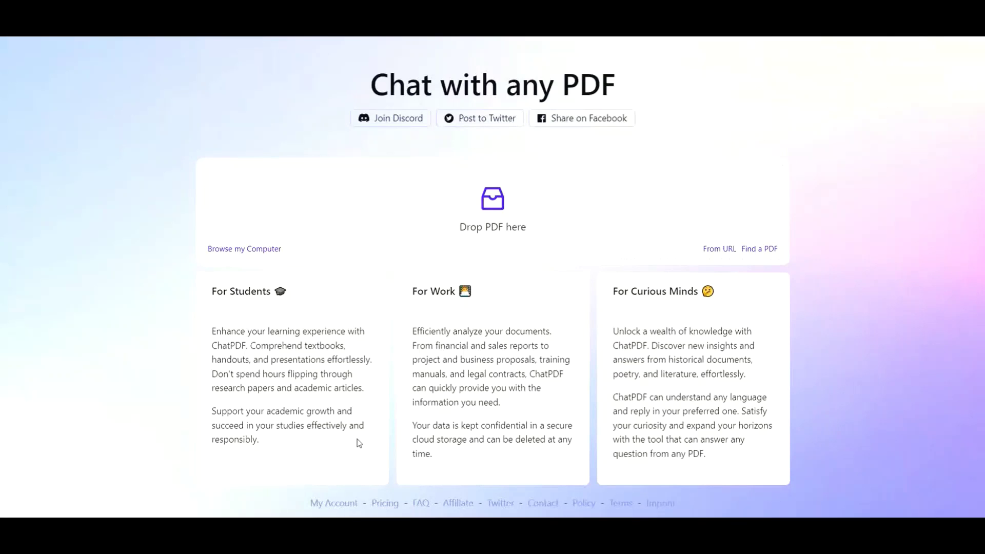
# Switch to ChatPDF, upload 26. PRKCE.pdf, and ask "please tell us the relationship between PKC and cancer".
pyautogui.click(501, 233)
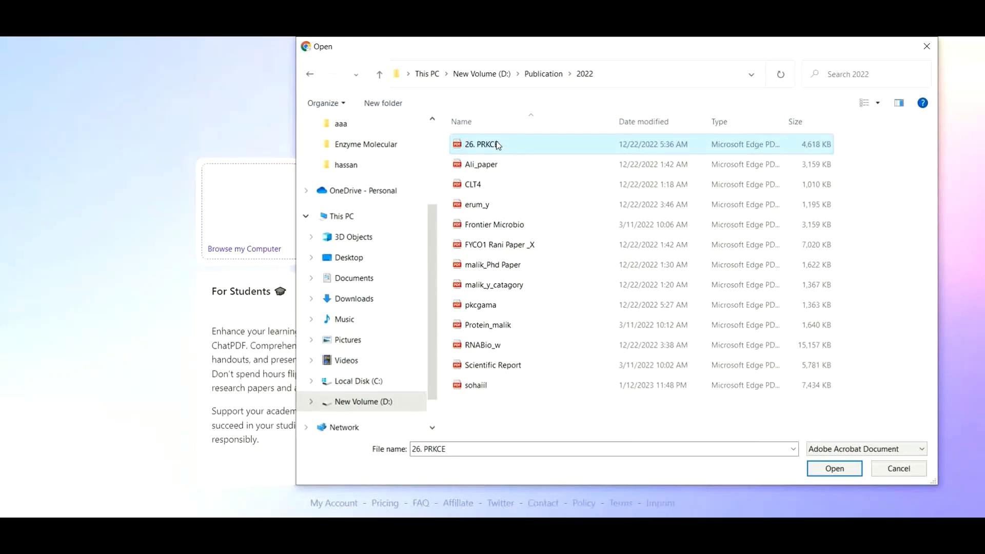
pyautogui.doubleClick(497, 143)
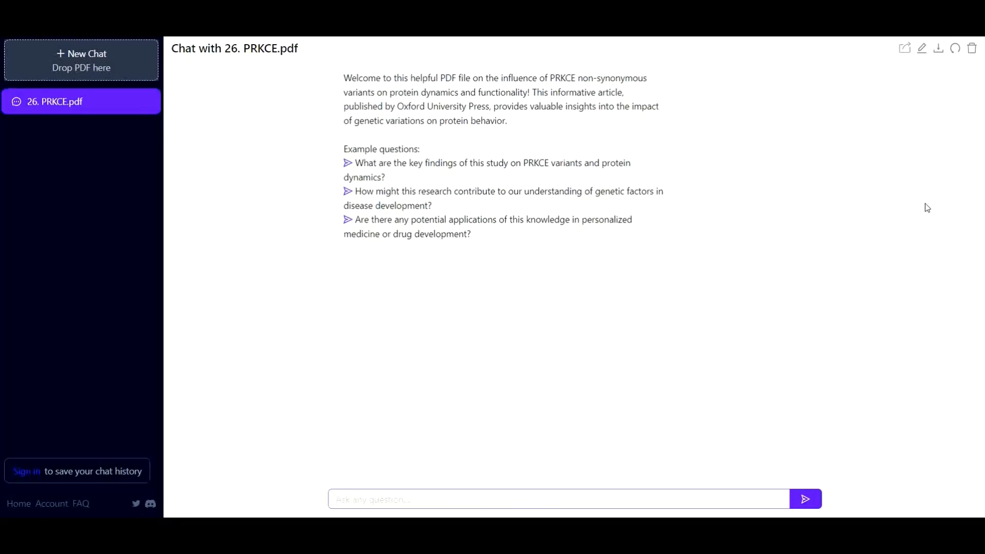
pyautogui.write('please tell us the relationship between PKC and cancer')
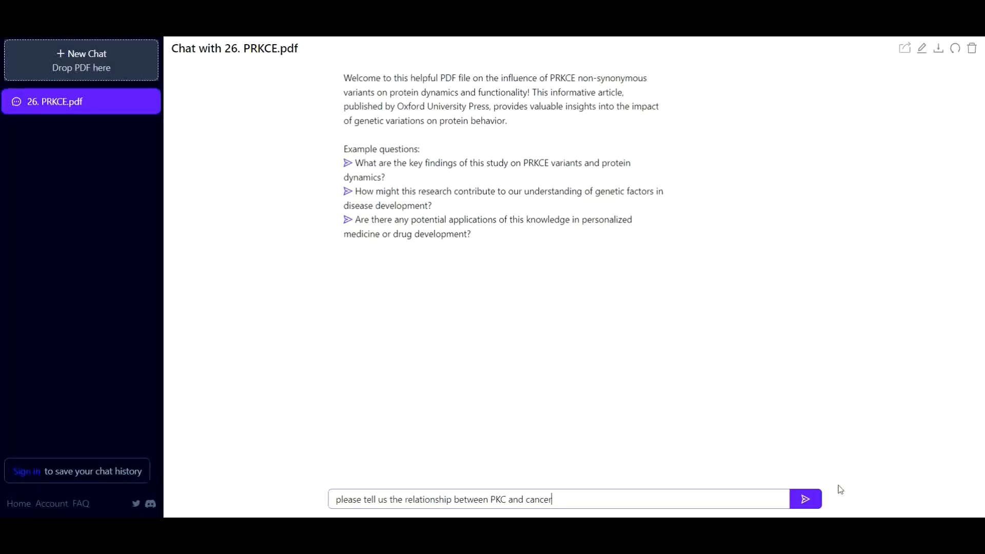
pyautogui.click(807, 501)
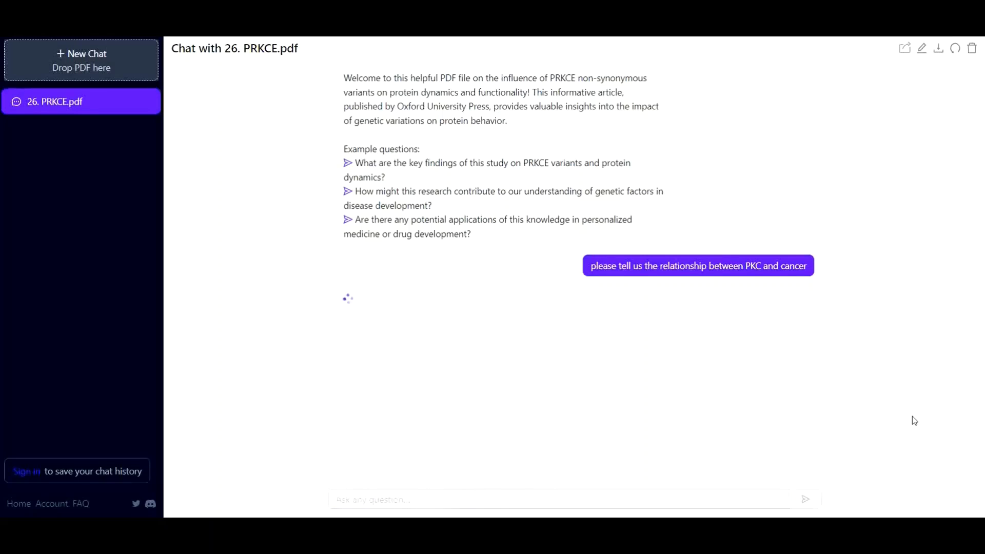